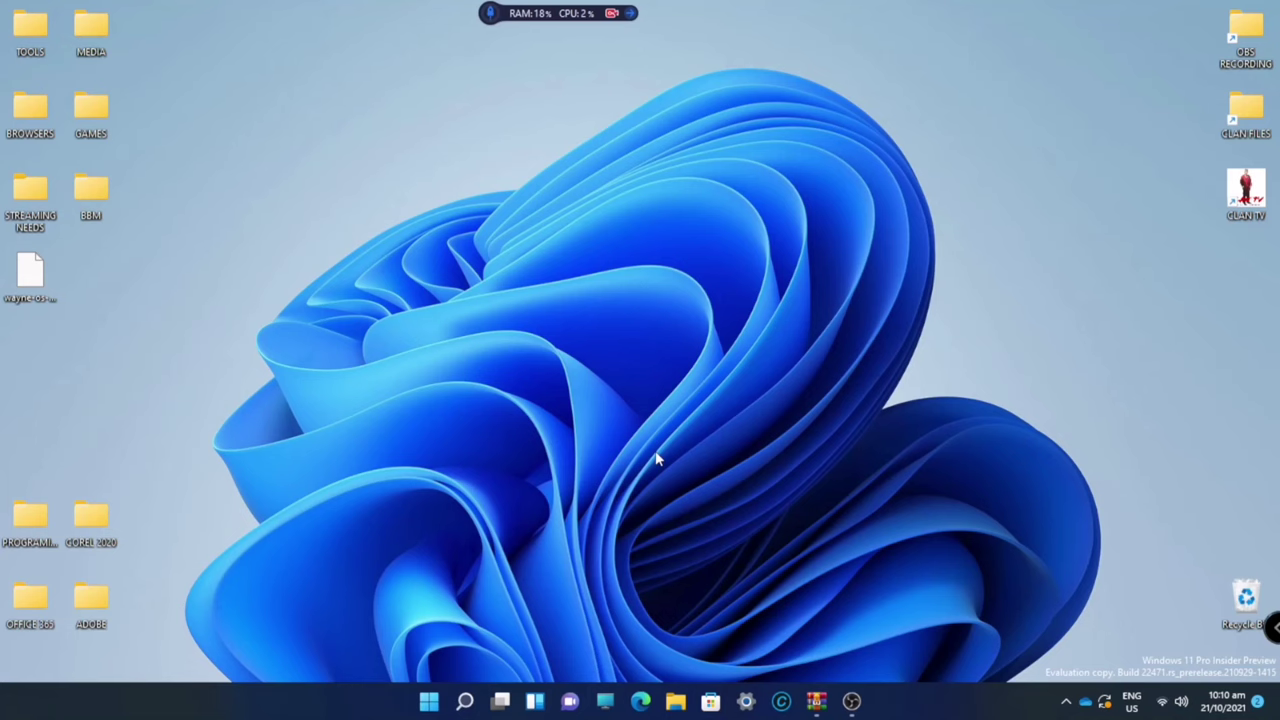
Step: Launch the browser and reach the Google homepage through a Bing search for 'go'
{"action": "left_click", "coordinate": [640, 700]}
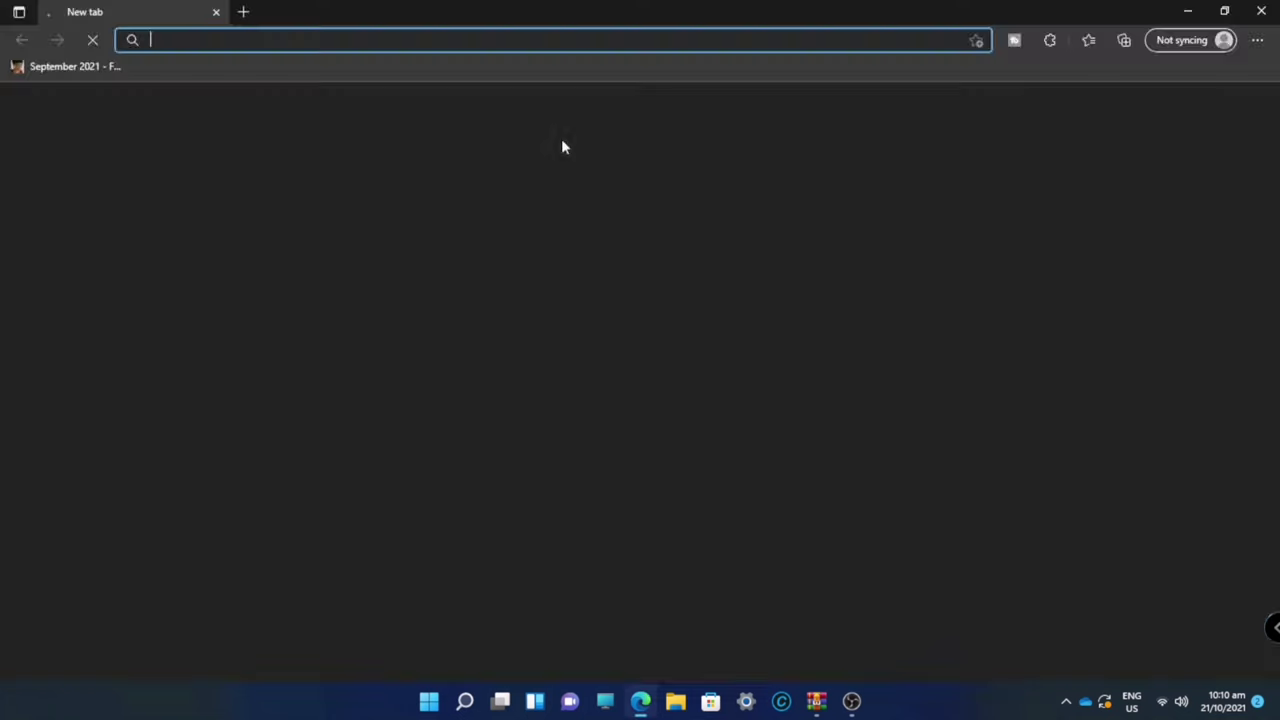
{"action": "type", "text": "go"}
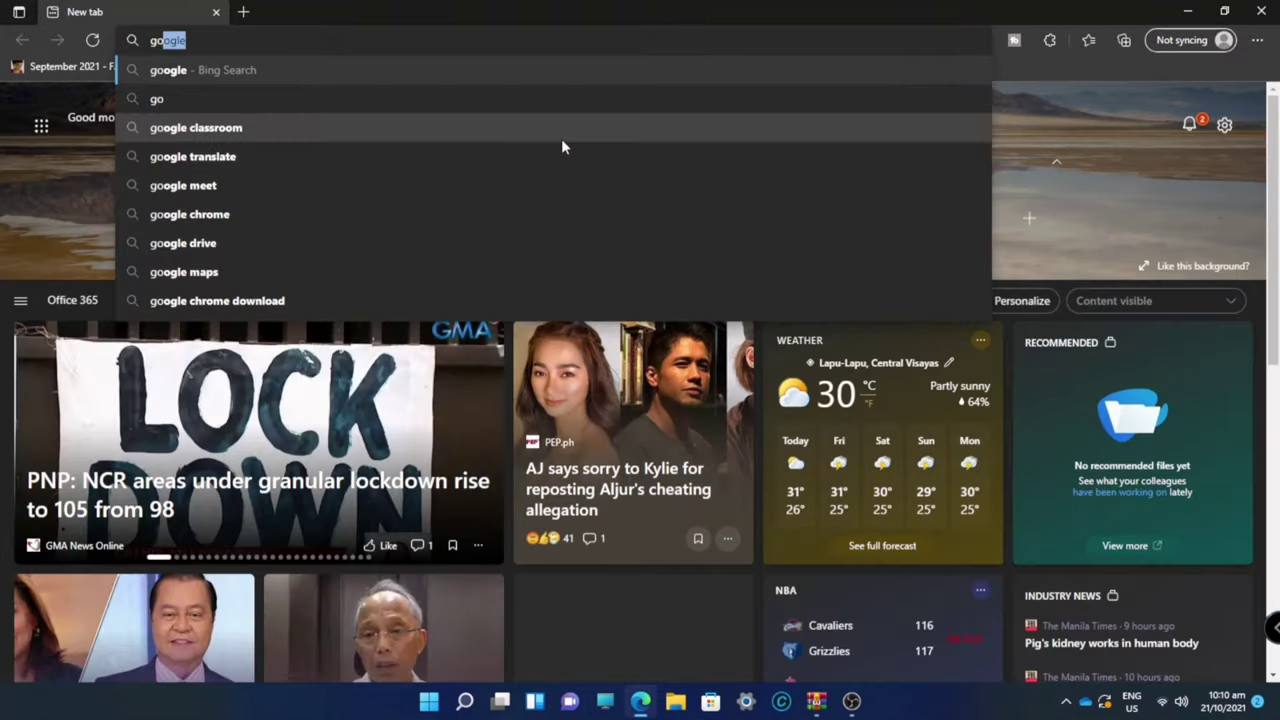
{"action": "key", "text": "Return"}
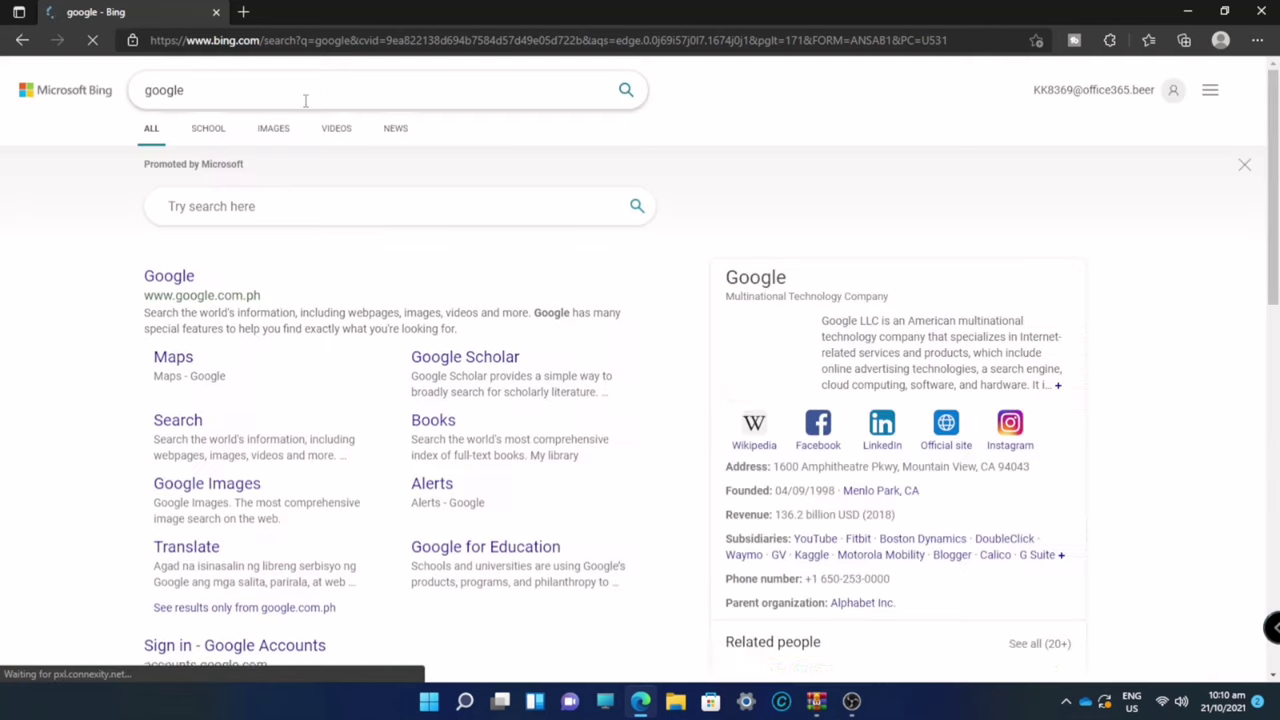
{"action": "left_click", "coordinate": [306, 206]}
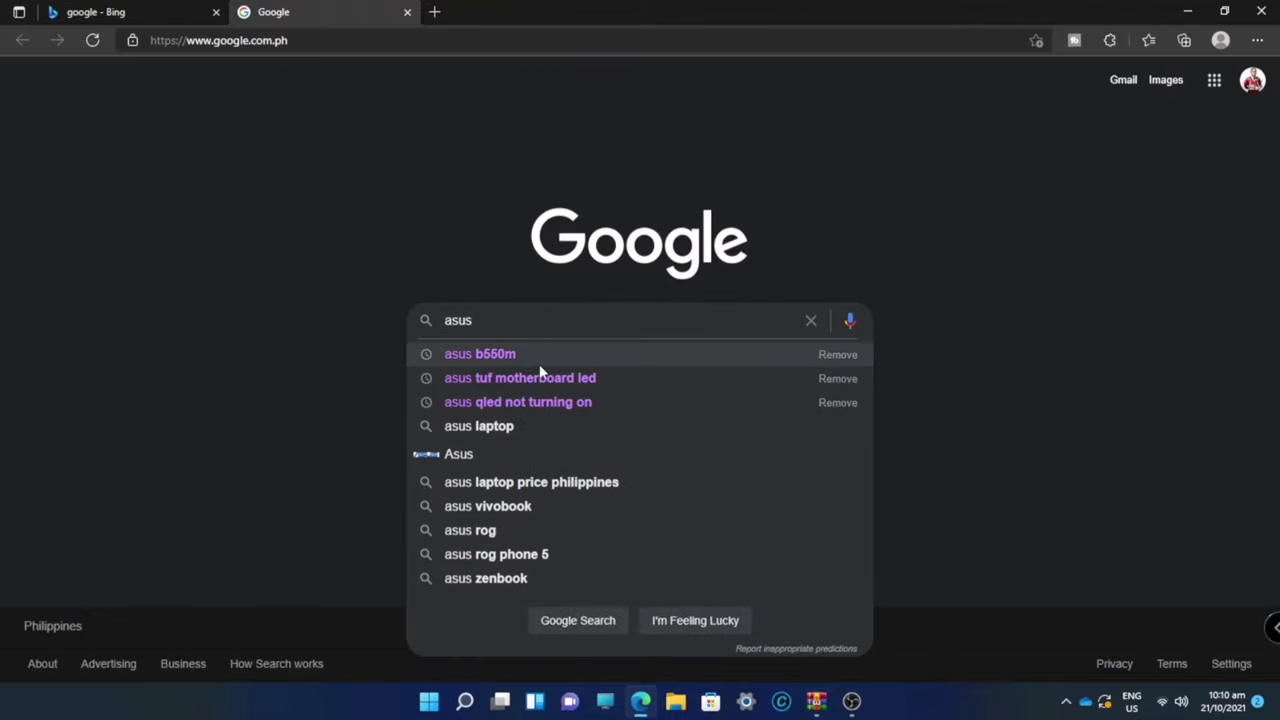
Step: Search Google for 'asus b550m', then refine the query to 'asus b550m plus wifi'
{"action": "left_click", "coordinate": [540, 366]}
{"action": "scroll", "coordinate": [617, 451], "scroll_direction": "down", "scroll_amount": 4}
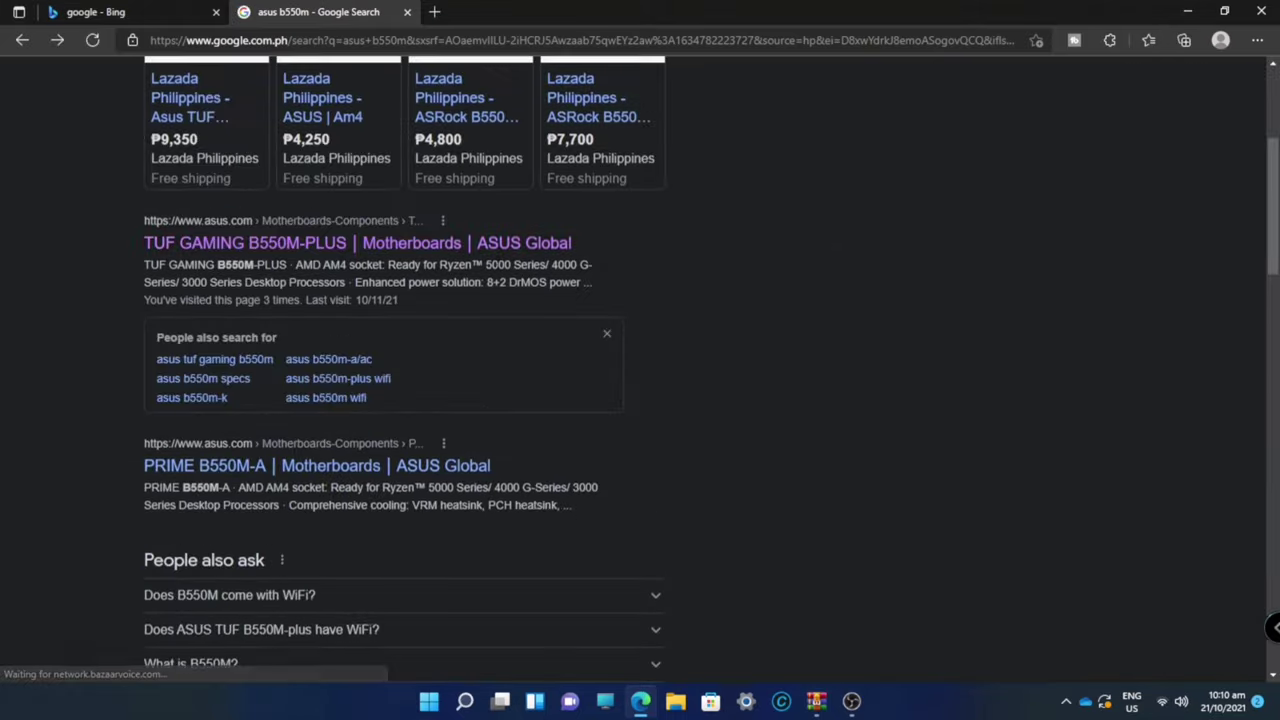
{"action": "scroll", "coordinate": [457, 391], "scroll_direction": "up", "scroll_amount": 4}
{"action": "left_click", "coordinate": [308, 97]}
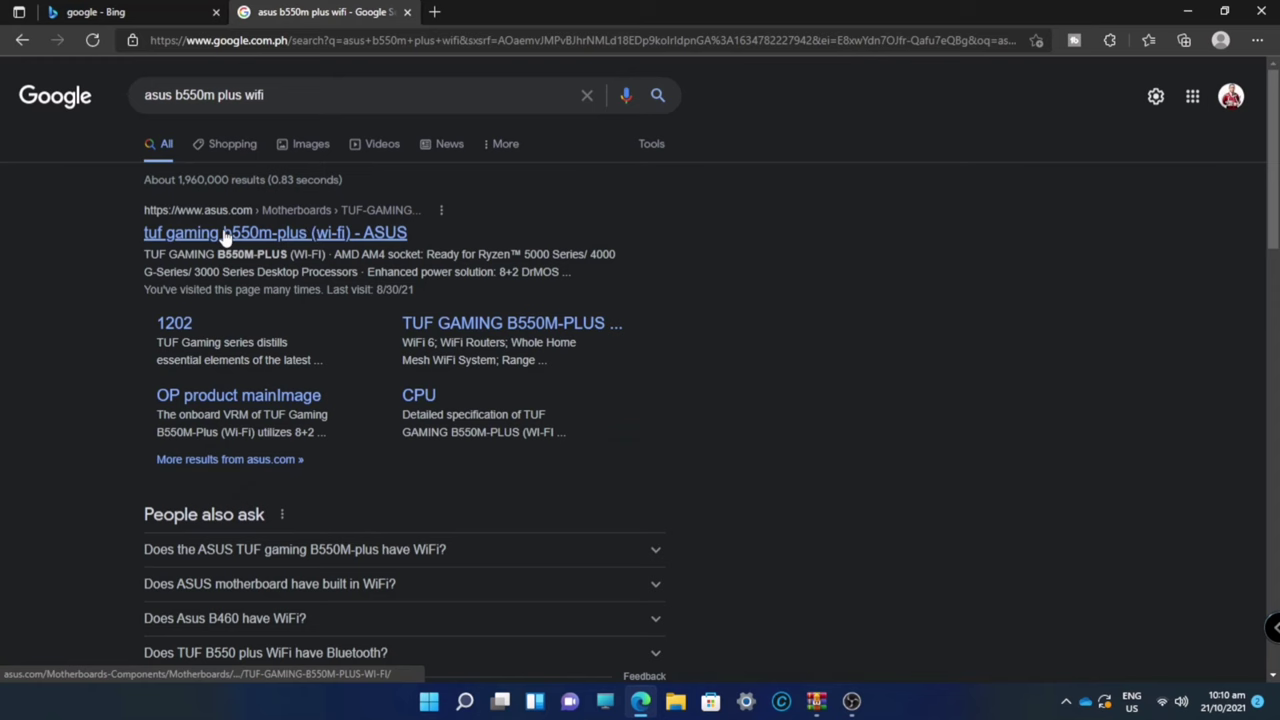
Step: Open the ASUS TUF Gaming B550M-Plus (Wi-Fi) product page and go to its Support section
{"action": "left_click", "coordinate": [238, 236]}
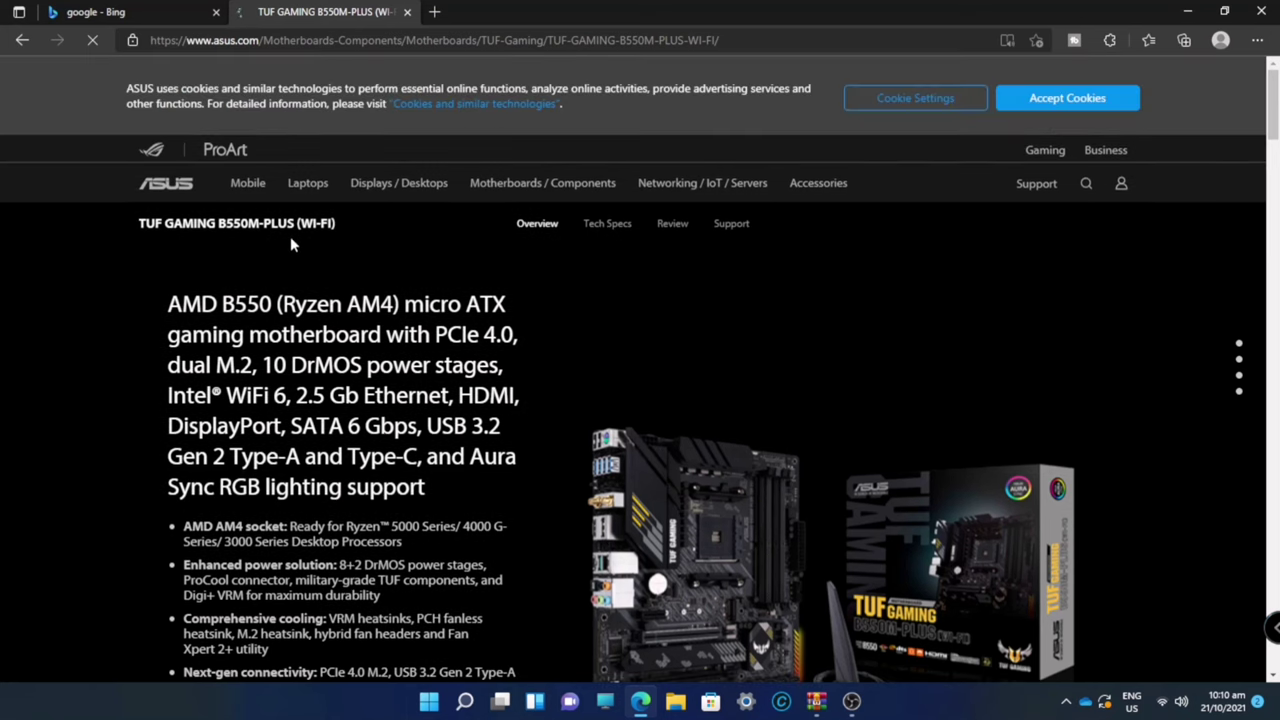
{"action": "scroll", "coordinate": [713, 253], "scroll_direction": "down", "scroll_amount": 3}
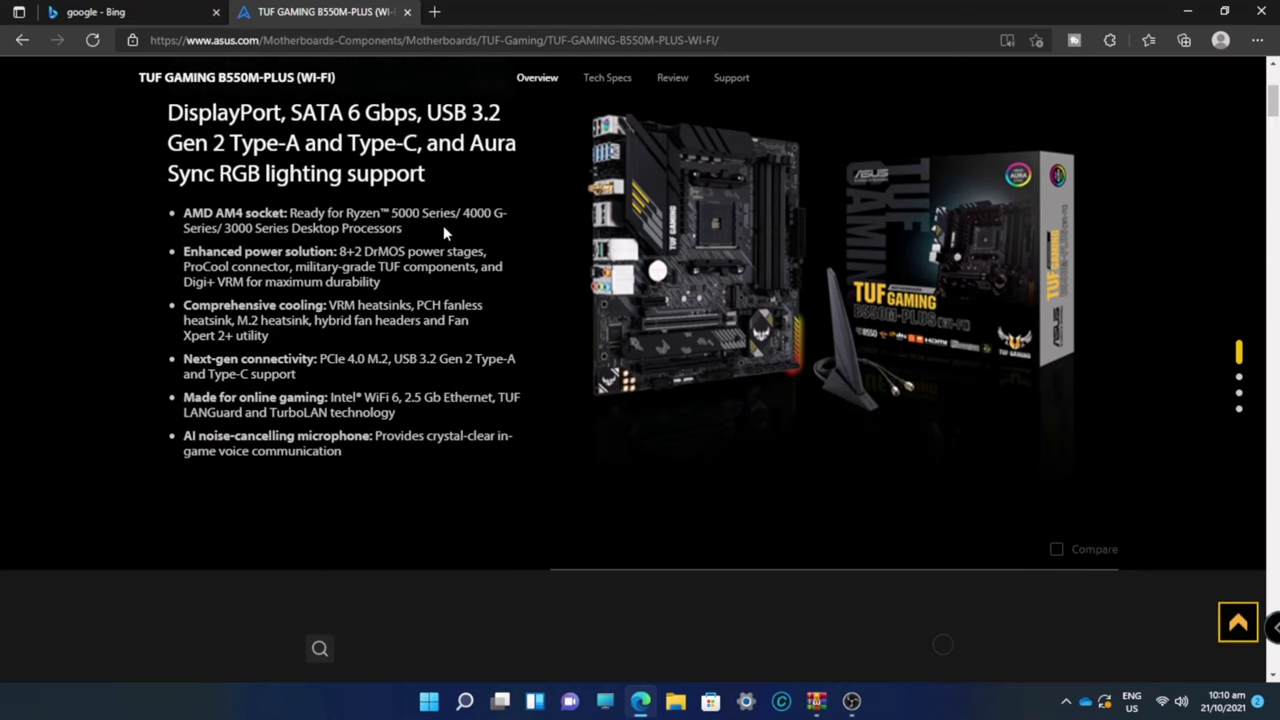
{"action": "scroll", "coordinate": [443, 225], "scroll_direction": "up", "scroll_amount": 3}
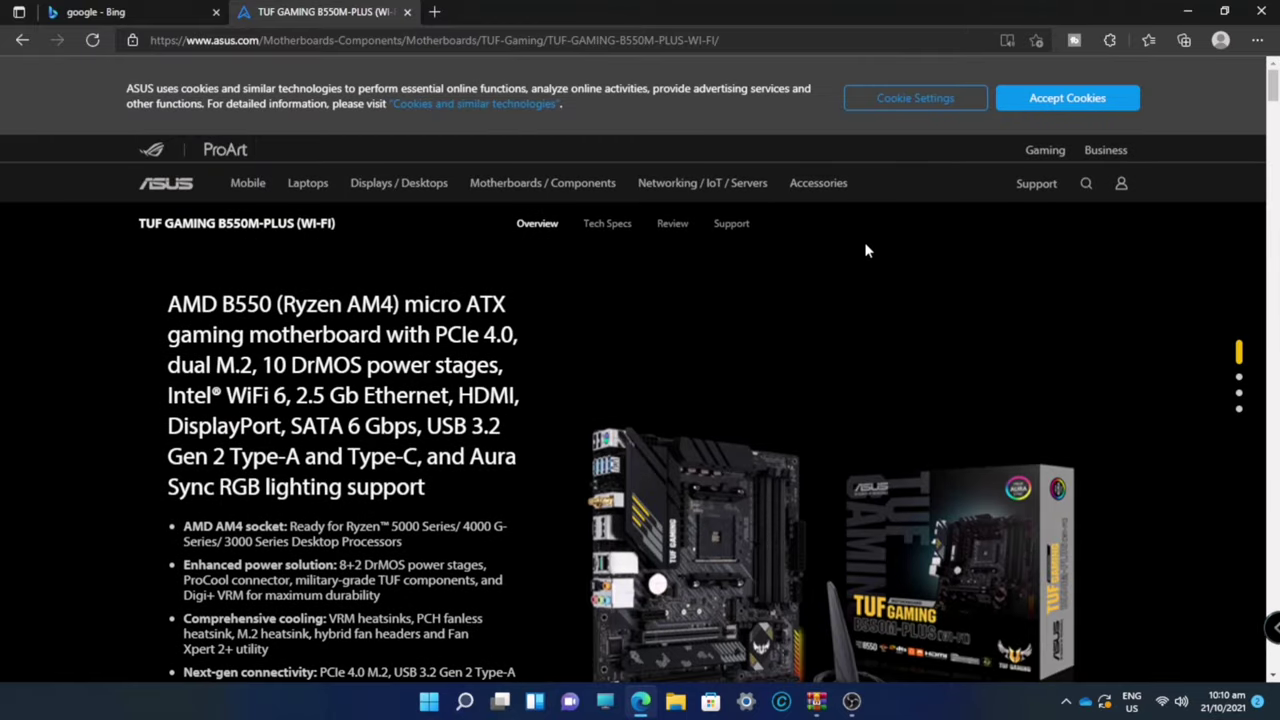
{"action": "left_click", "coordinate": [737, 229]}
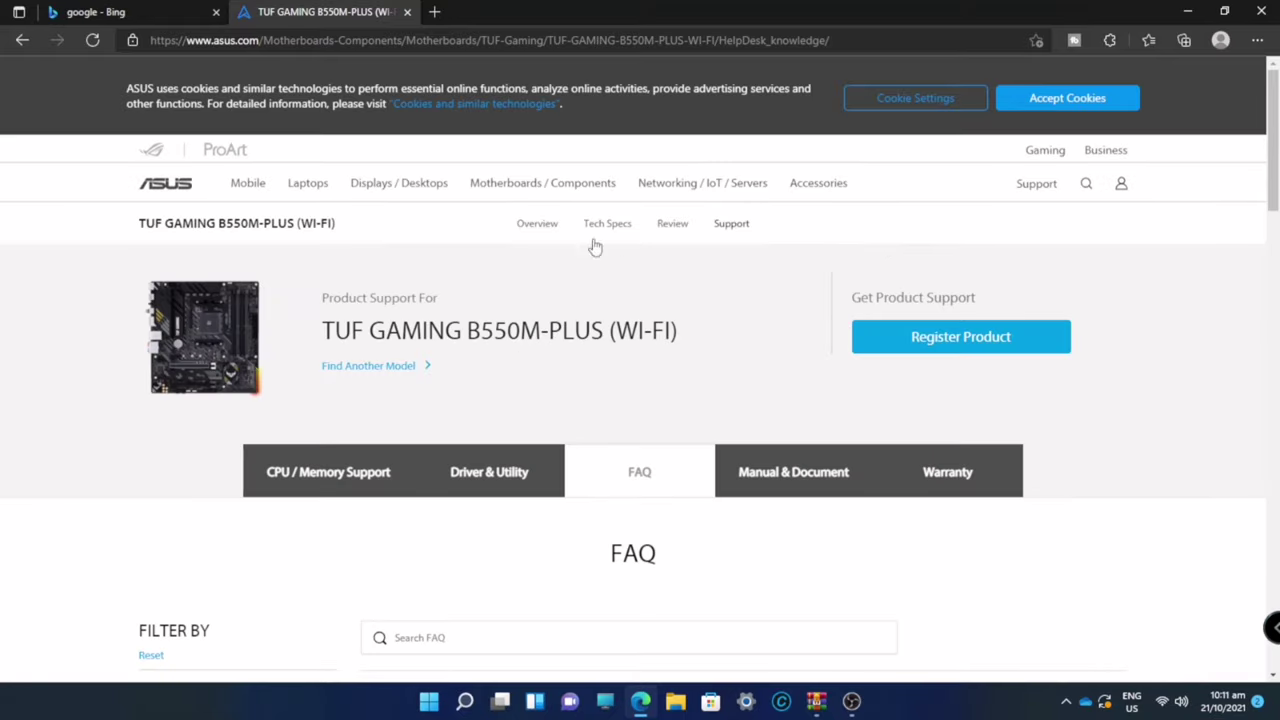
Step: Under Driver & Utility, list all BIOS & FIRMWARE versions and download BIOS version 2423
{"action": "scroll", "coordinate": [583, 255], "scroll_direction": "down", "scroll_amount": 3}
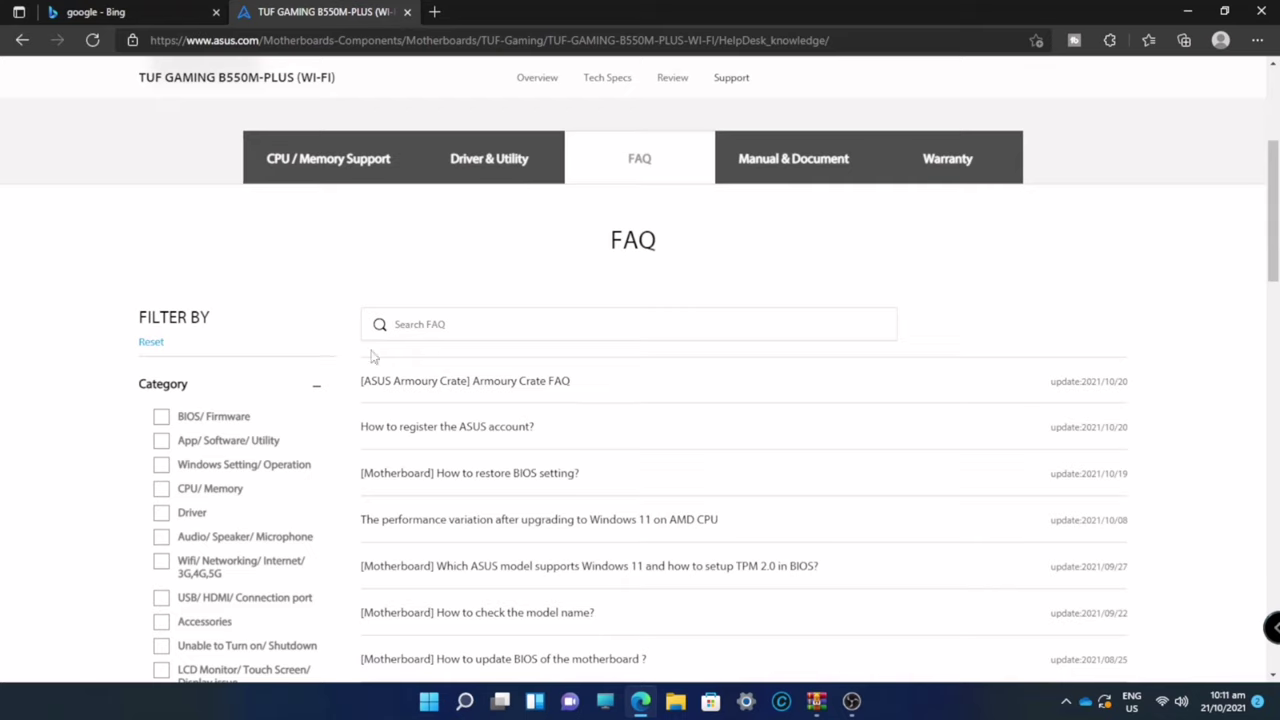
{"action": "left_click", "coordinate": [490, 158]}
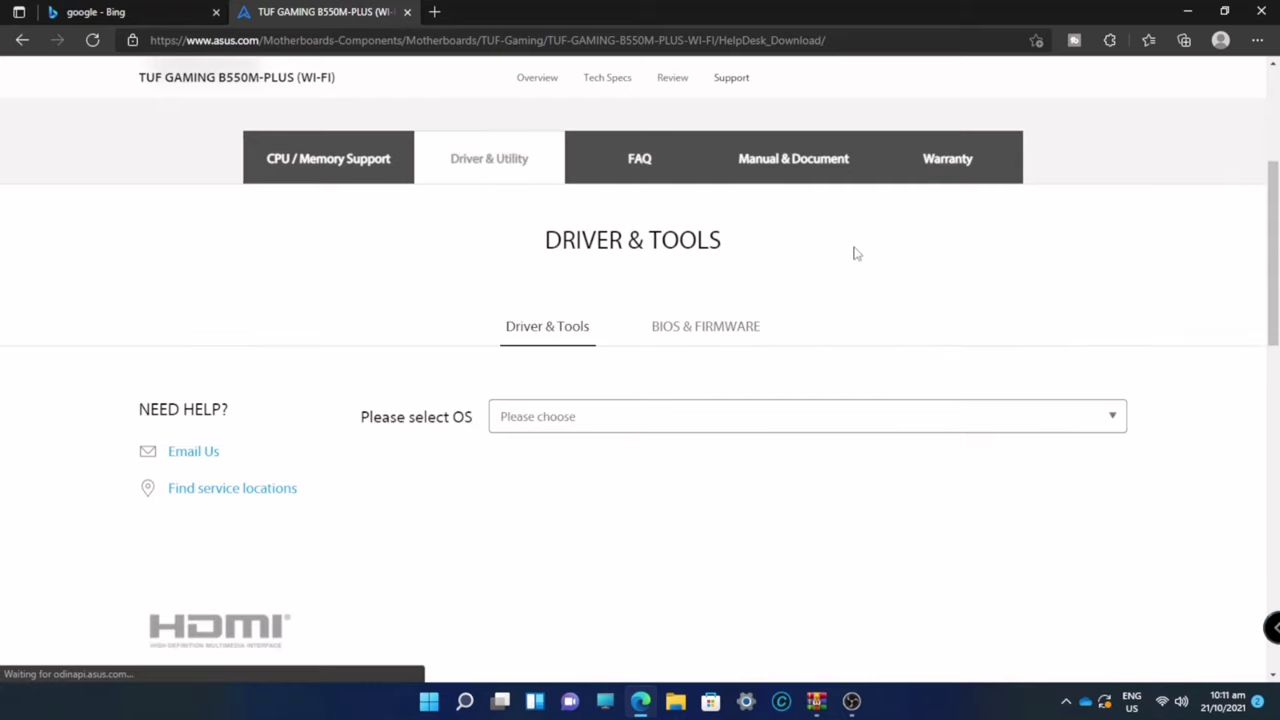
{"action": "scroll", "coordinate": [603, 371], "scroll_direction": "down", "scroll_amount": 3}
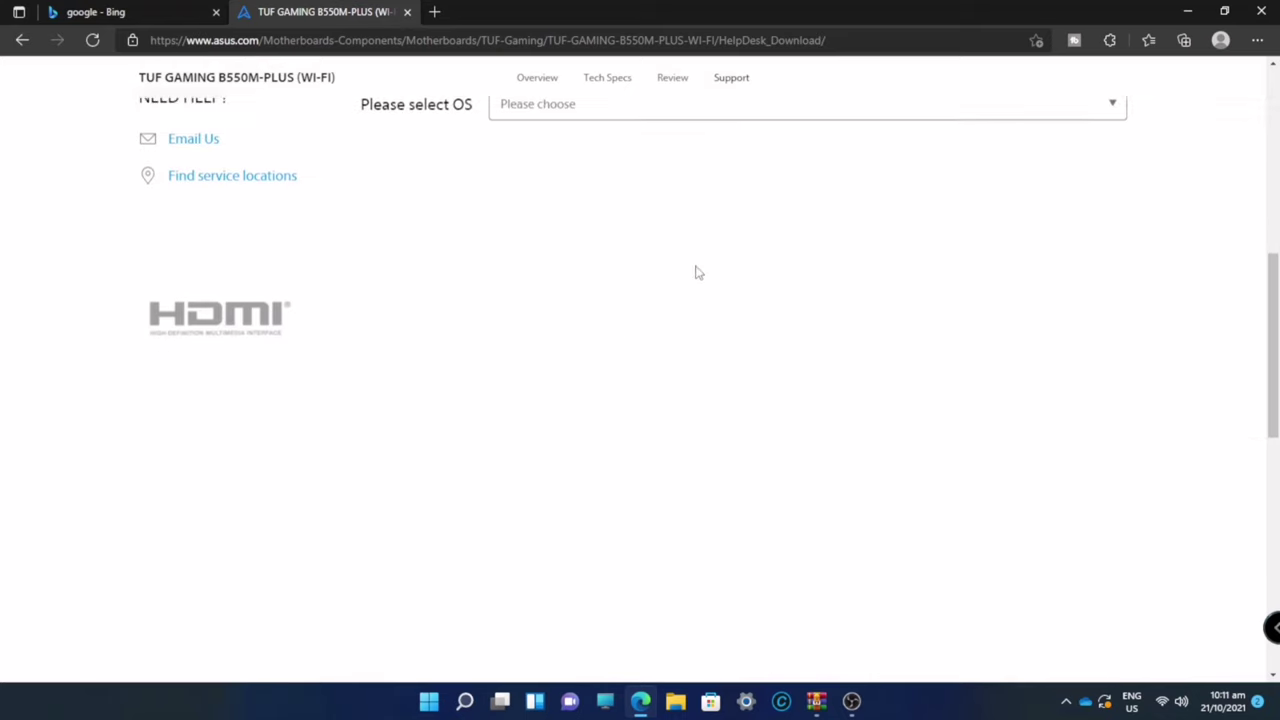
{"action": "scroll", "coordinate": [703, 268], "scroll_direction": "up", "scroll_amount": 3}
{"action": "left_click", "coordinate": [735, 336]}
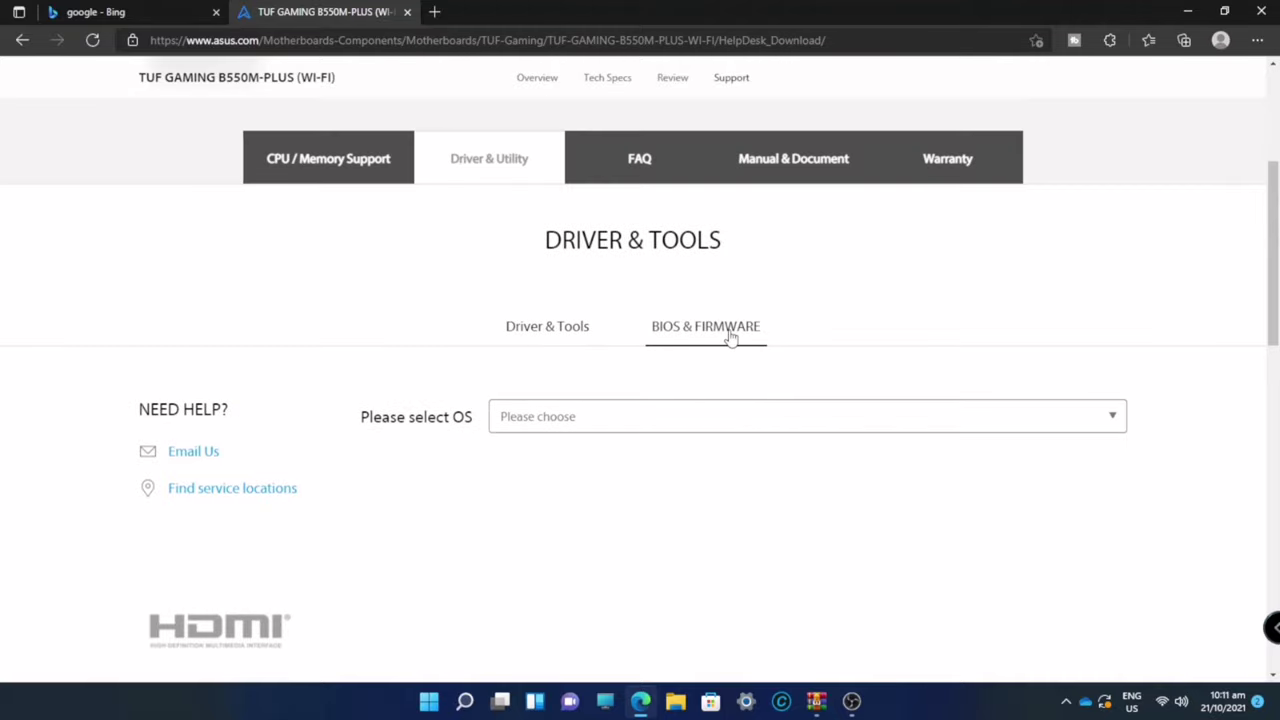
{"action": "scroll", "coordinate": [790, 355], "scroll_direction": "down", "scroll_amount": 3}
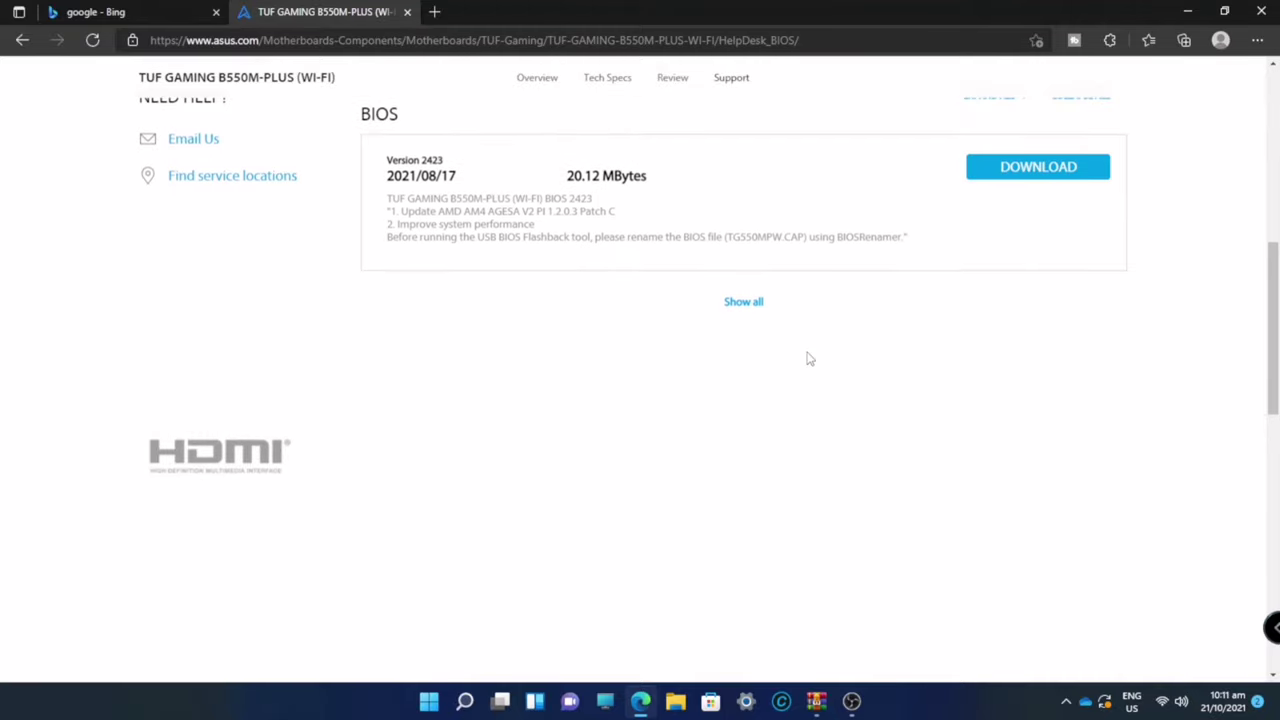
{"action": "left_click", "coordinate": [748, 301]}
{"action": "scroll", "coordinate": [640, 360], "scroll_direction": "up", "scroll_amount": 3}
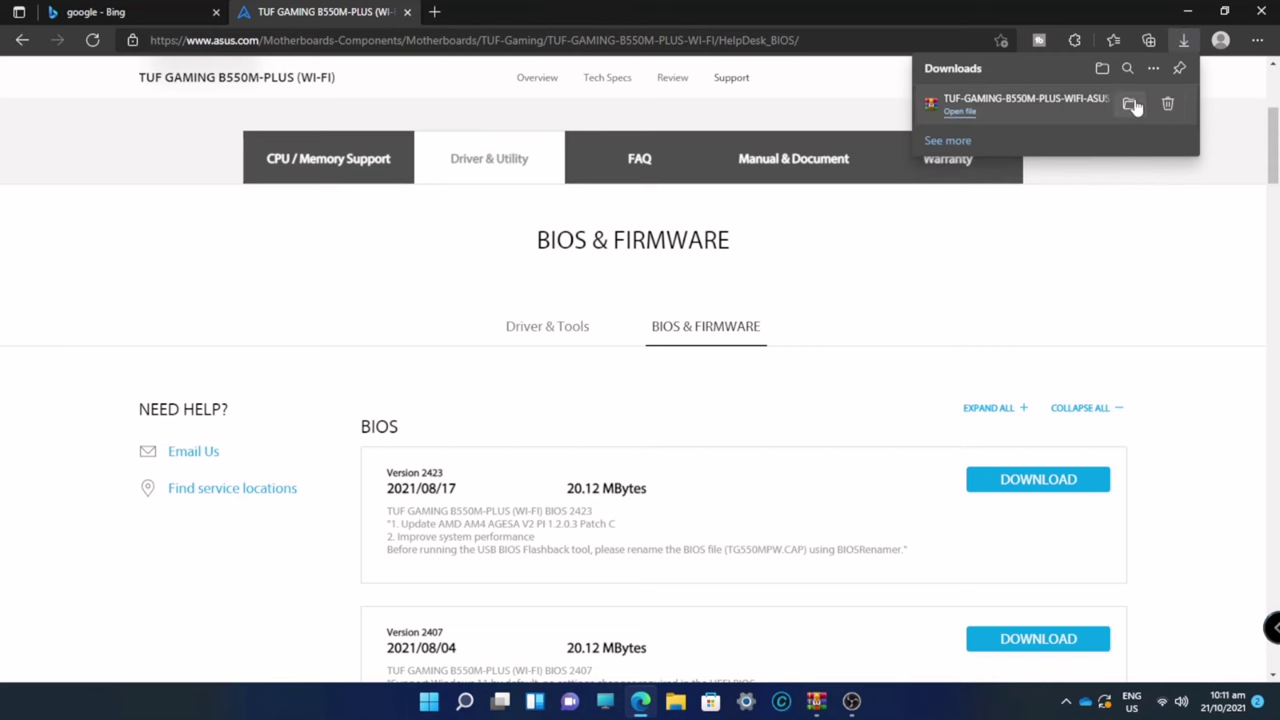
Step: Copy the TUF Gaming BIOS ZIP from Downloads to the desktop and close the Downloads window
{"action": "left_click", "coordinate": [1131, 105]}
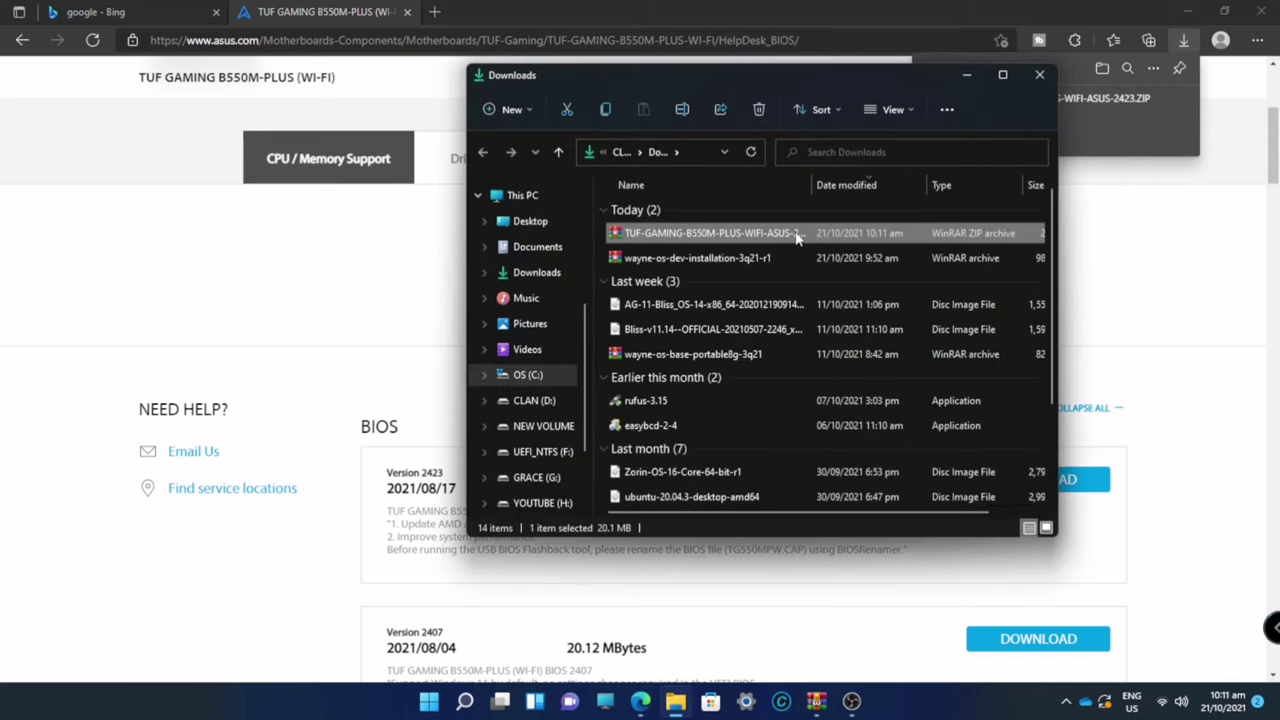
{"action": "right_click", "coordinate": [800, 234]}
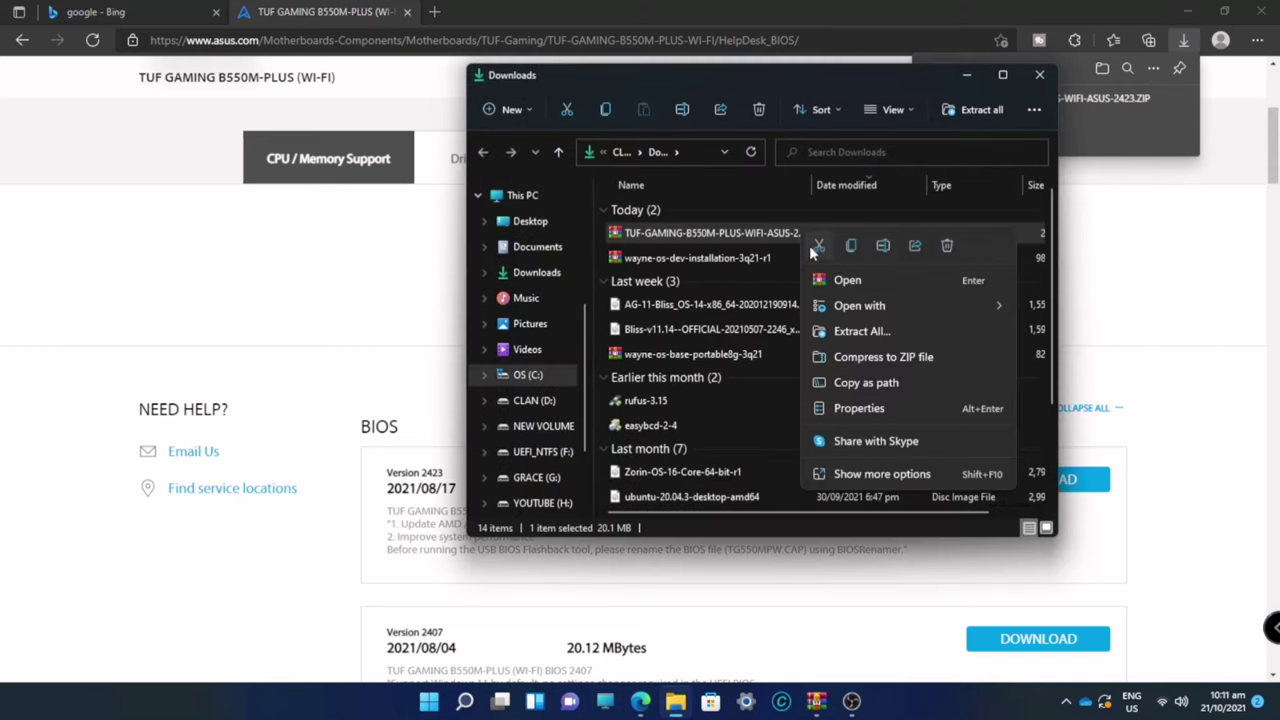
{"action": "left_click", "coordinate": [1007, 107]}
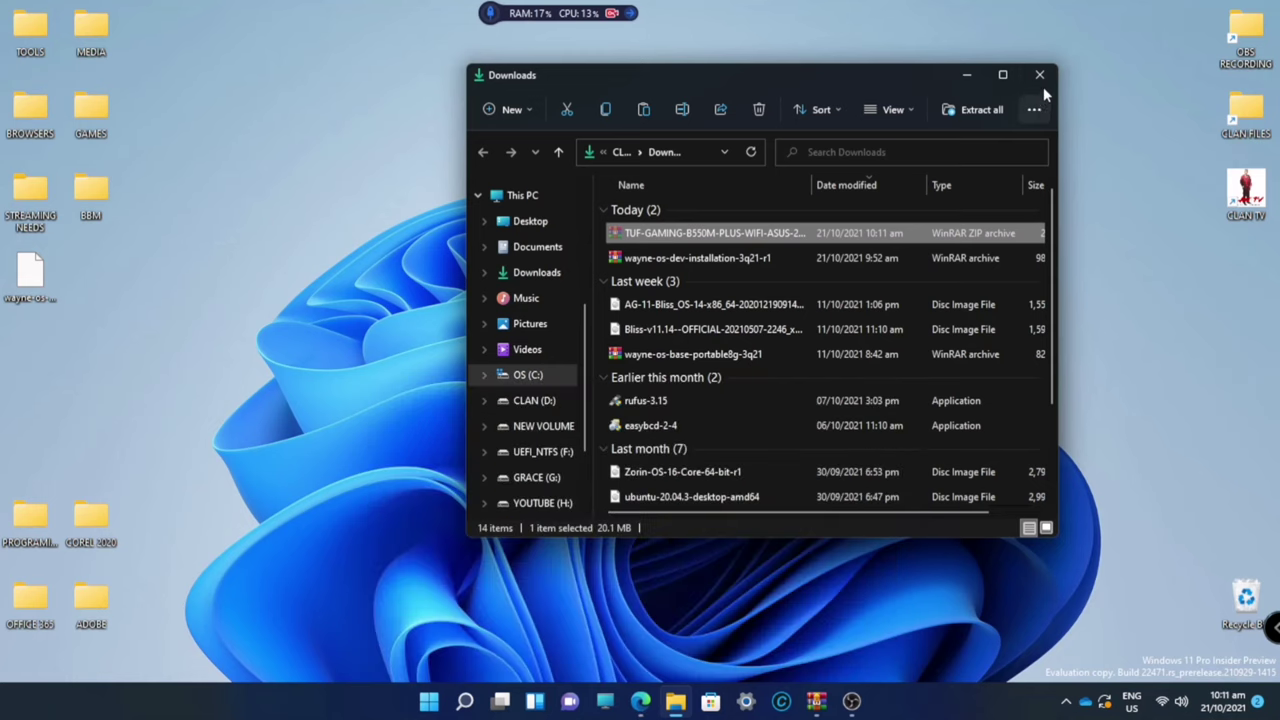
{"action": "left_click", "coordinate": [1043, 86]}
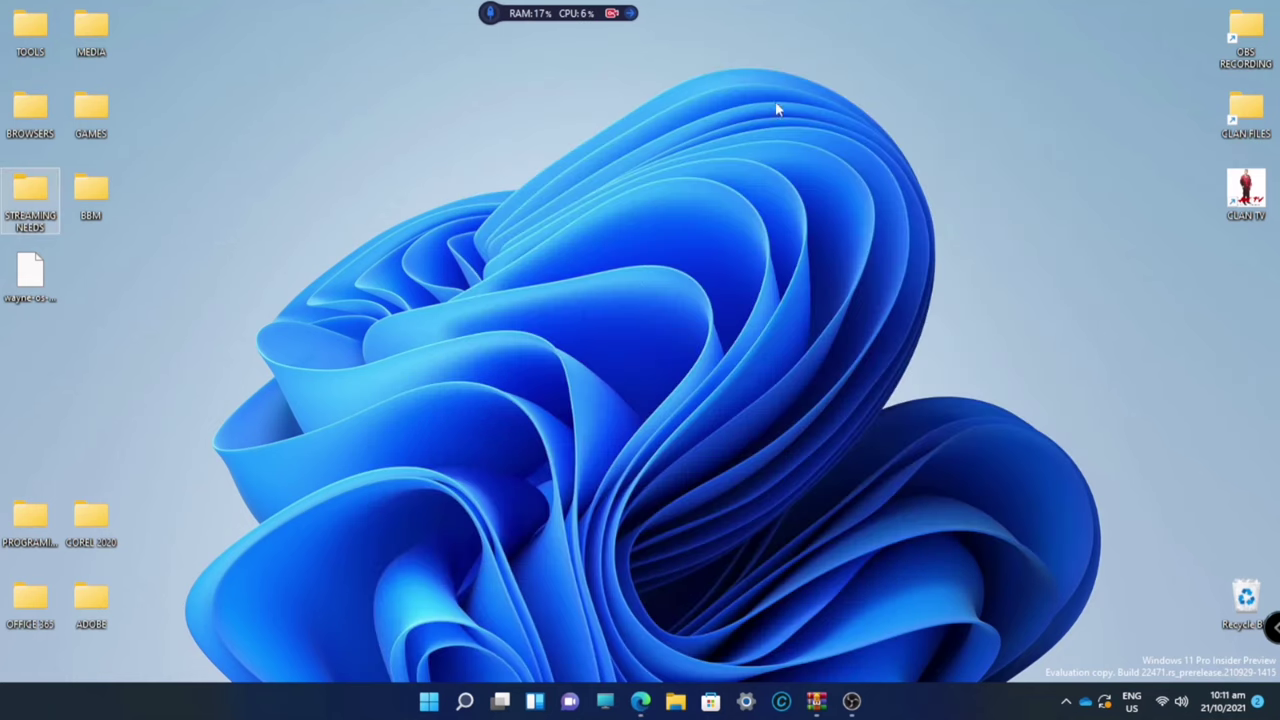
Step: Open the BIOS ZIP in WinRAR and extract BIOSRenamer.exe to the Desktop
{"action": "double_click", "coordinate": [30, 355]}
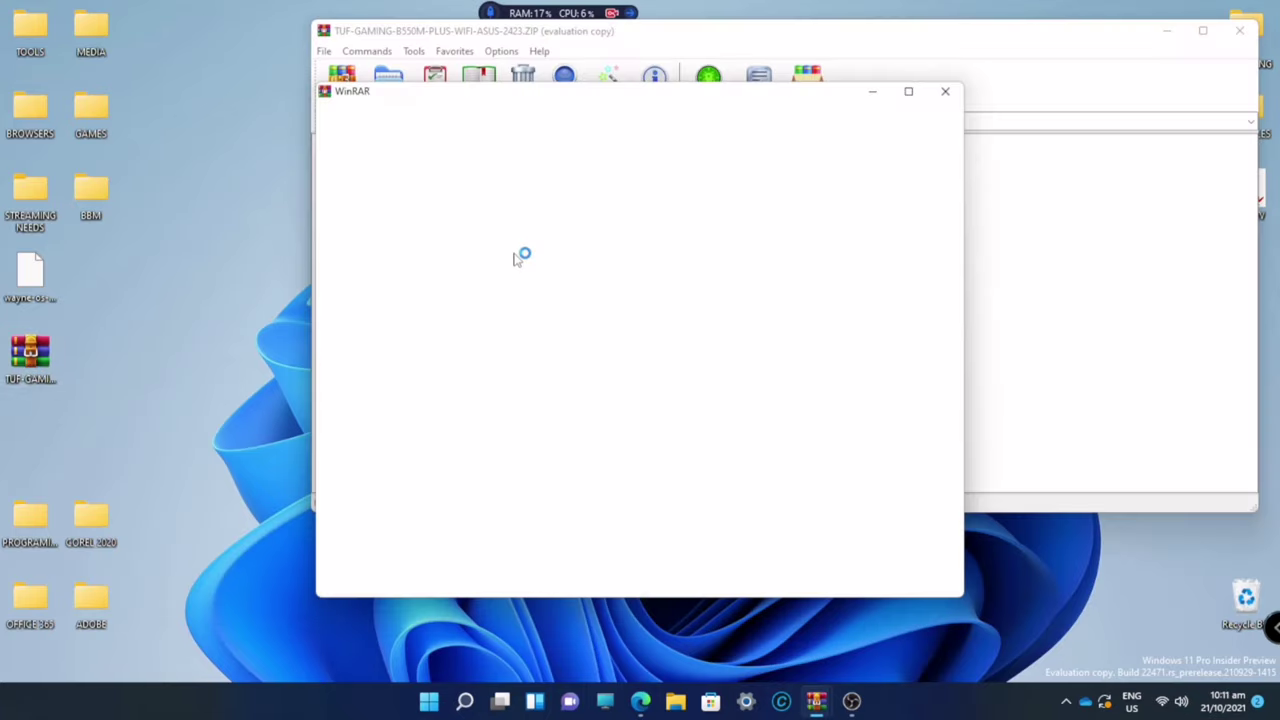
{"action": "left_click", "coordinate": [945, 91]}
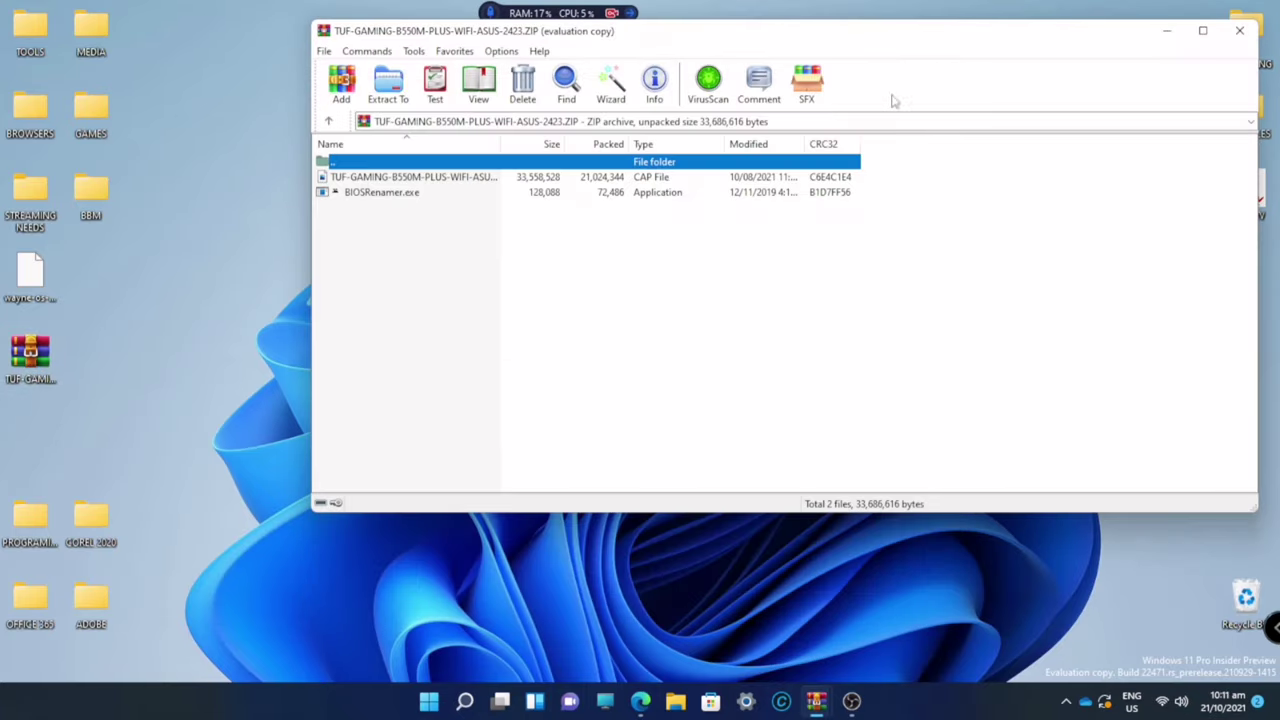
{"action": "left_click", "coordinate": [398, 193]}
{"action": "right_click", "coordinate": [398, 193]}
{"action": "left_click", "coordinate": [514, 276]}
{"action": "left_click", "coordinate": [855, 250]}
{"action": "left_click", "coordinate": [823, 440]}
Step: Extract the TUF-GAMING BIOS CAP file to the Desktop as well
{"action": "left_click", "coordinate": [1166, 30]}
{"action": "left_click", "coordinate": [816, 700]}
{"action": "left_click", "coordinate": [903, 628]}
{"action": "right_click", "coordinate": [420, 178]}
{"action": "left_click", "coordinate": [508, 263]}
{"action": "left_click", "coordinate": [851, 232]}
{"action": "left_click", "coordinate": [832, 446]}
{"action": "left_click", "coordinate": [1166, 30]}
Step: Create a new desktop folder named 'BIOS UPDATE'
{"action": "right_click", "coordinate": [666, 260]}
{"action": "mouse_move", "coordinate": [795, 425]}
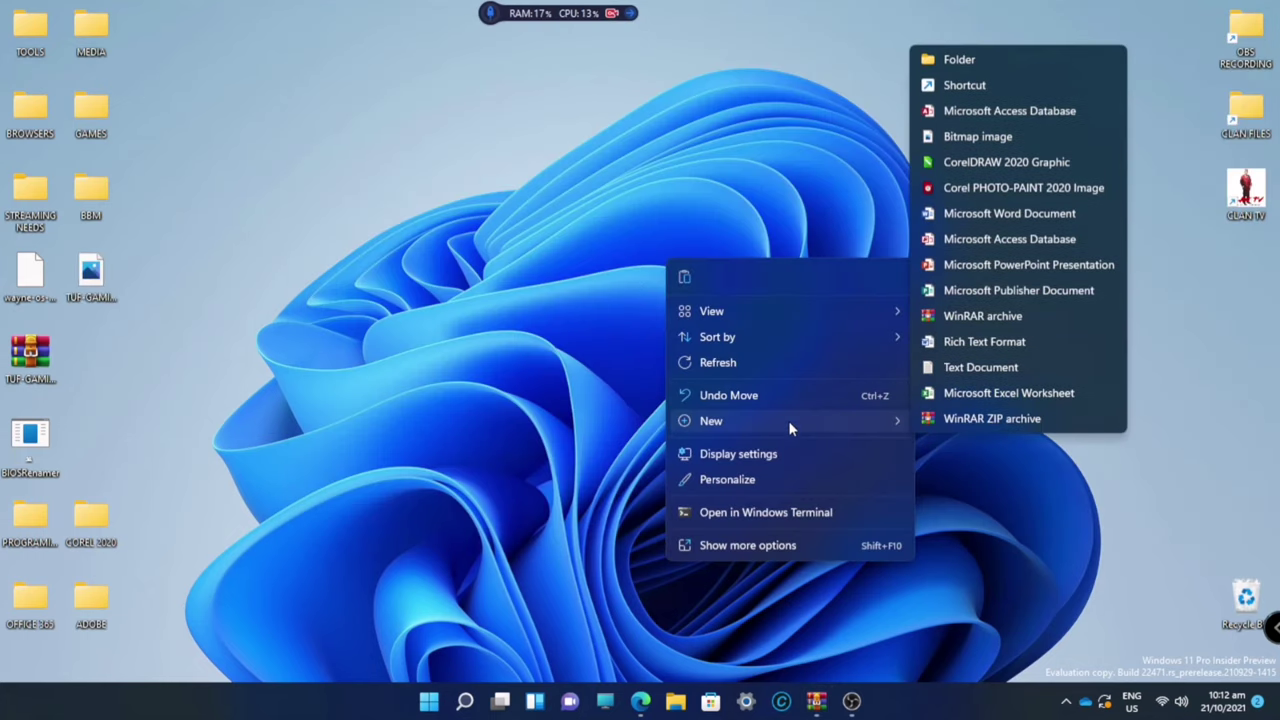
{"action": "left_click", "coordinate": [991, 62]}
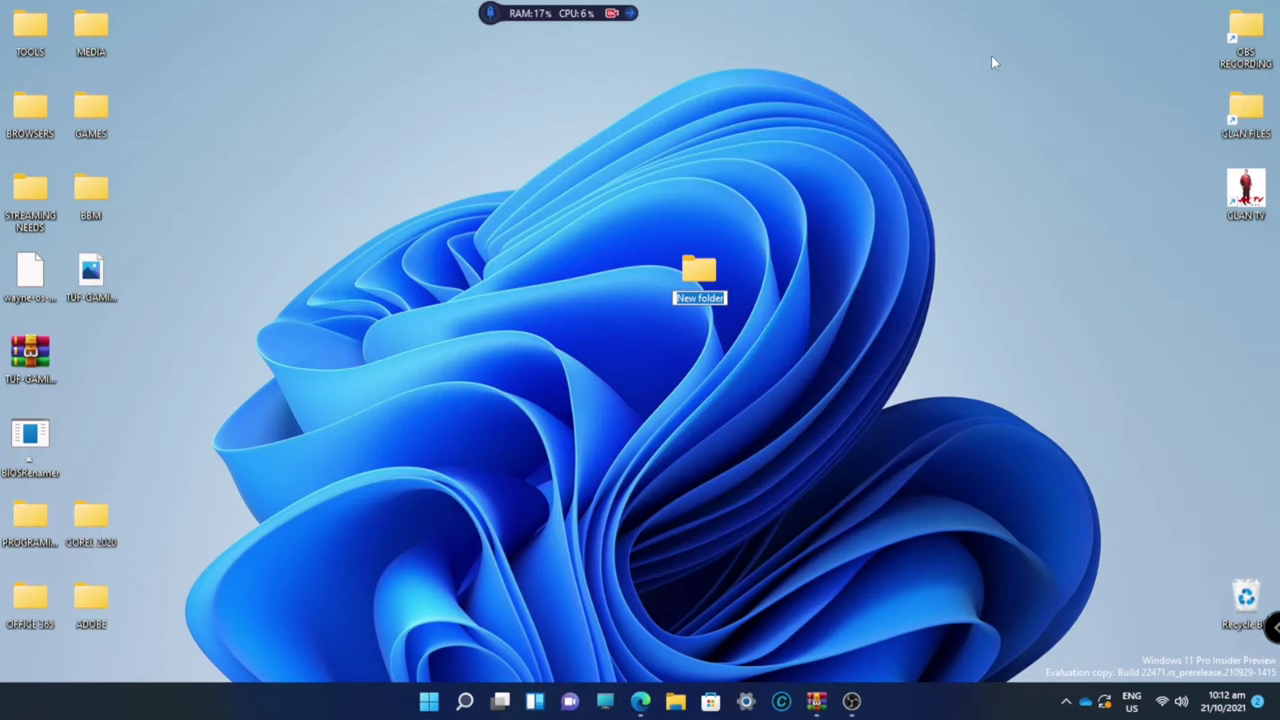
{"action": "type", "text": "bi"}
{"action": "key", "text": "BackSpace"}
{"action": "key", "text": "BackSpace"}
{"action": "type", "text": "BIOS UPDATE"}
{"action": "key", "text": "Return"}
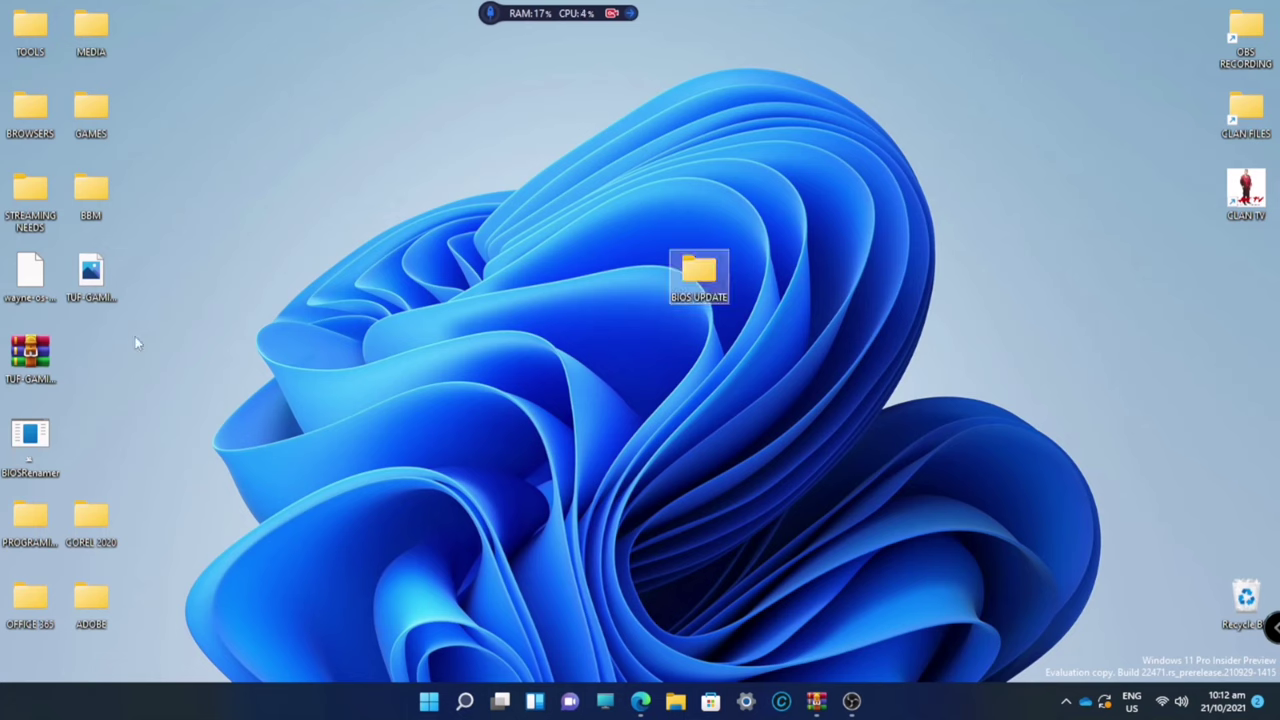
Step: Move BIOSRenamer and the BIOS CAP file into BIOS UPDATE and open it
{"action": "left_click_drag", "start_coordinate": [30, 435], "coordinate": [699, 272]}
{"action": "left_click_drag", "start_coordinate": [91, 275], "coordinate": [706, 287]}
{"action": "double_click", "coordinate": [705, 287]}
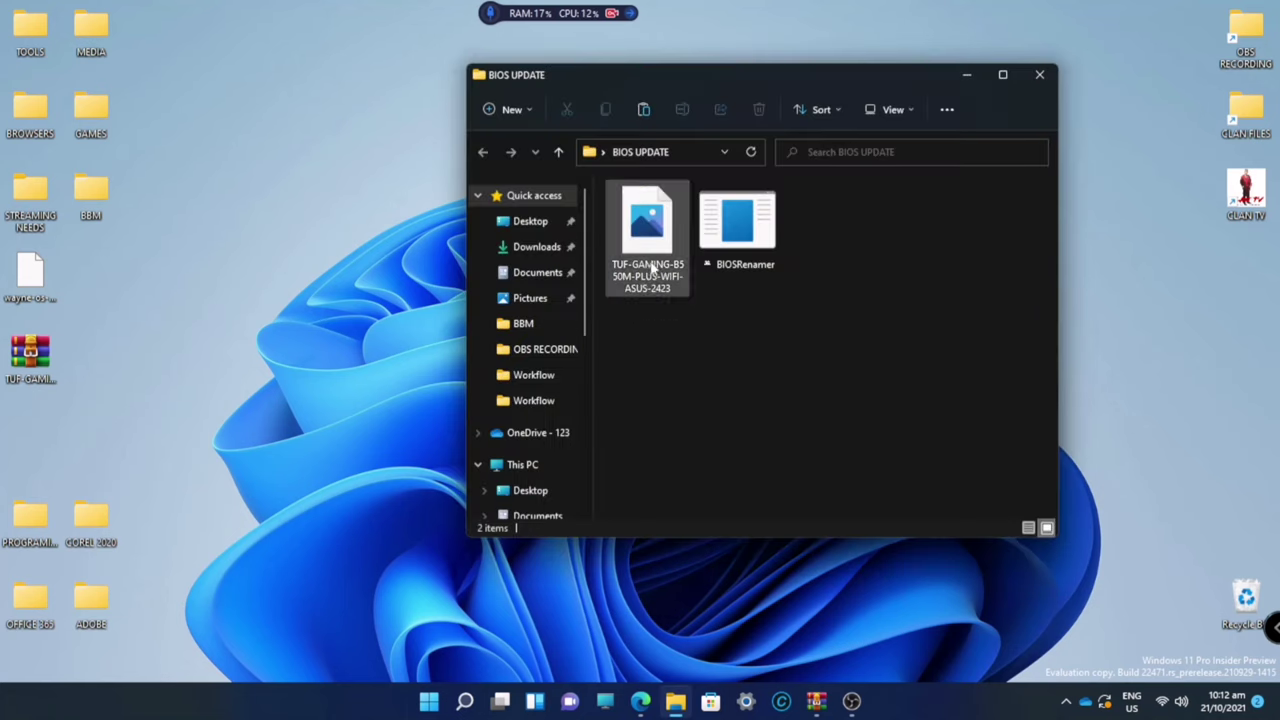
Step: Run BIOSRenamer so the BIOS file becomes TG550MPW.CAP, then dismiss its console
{"action": "double_click", "coordinate": [740, 250]}
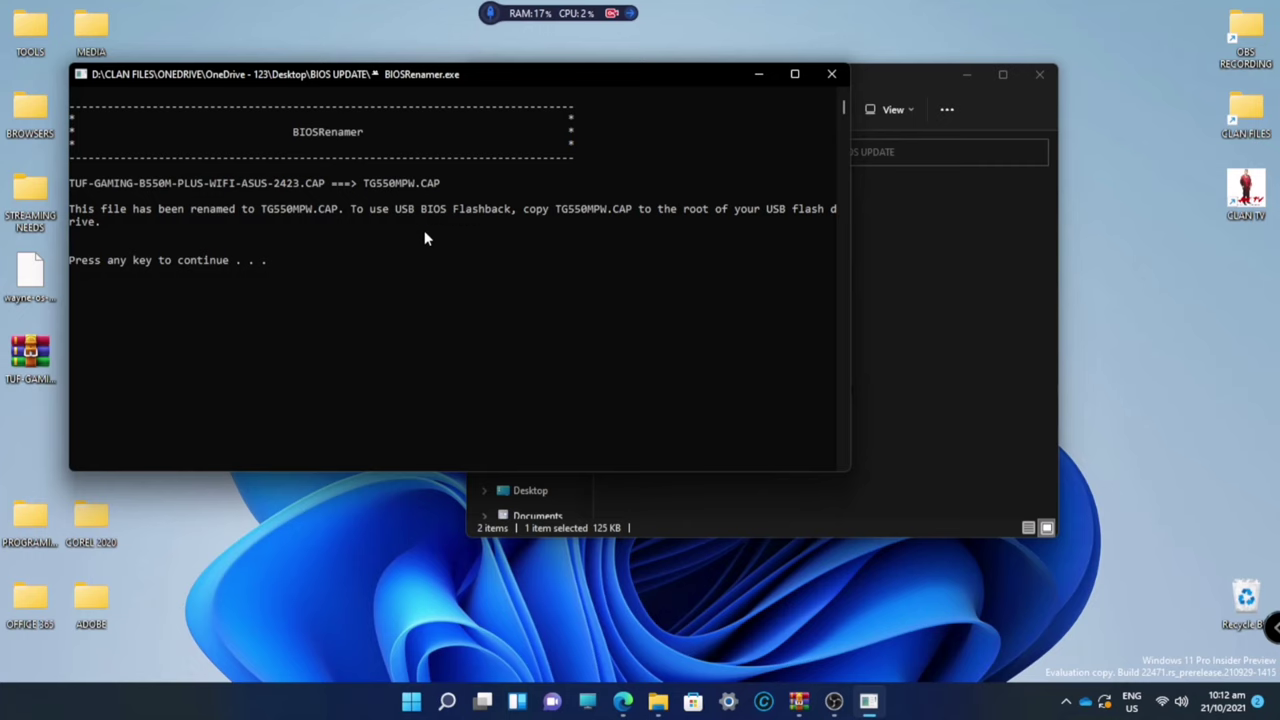
{"action": "key", "text": "Return"}
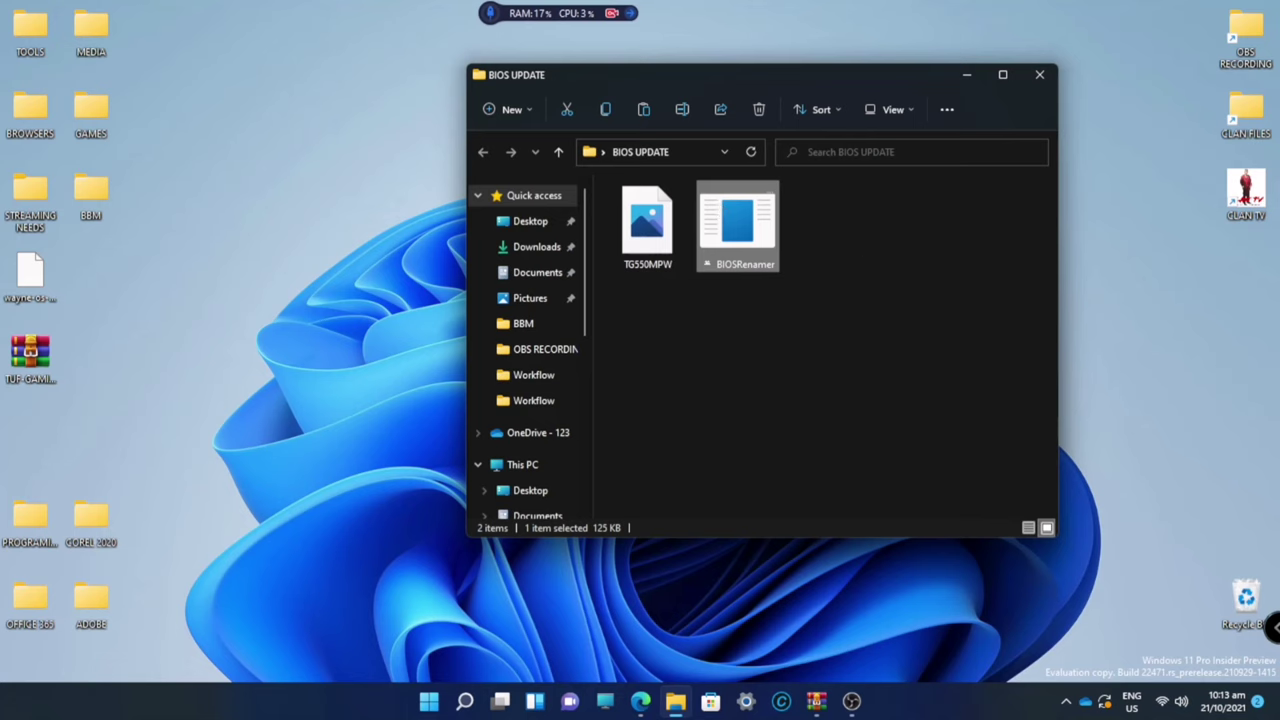
{"action": "left_click", "coordinate": [1040, 76]}
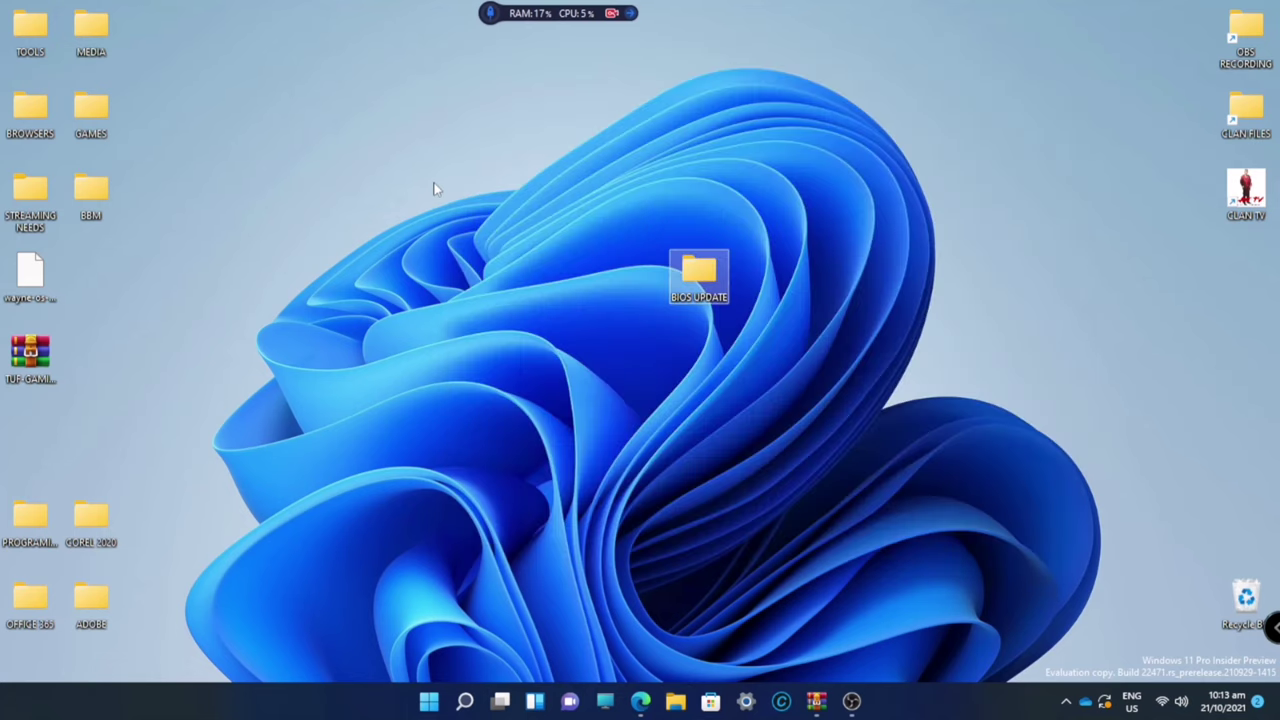
{"action": "right_click", "coordinate": [497, 237]}
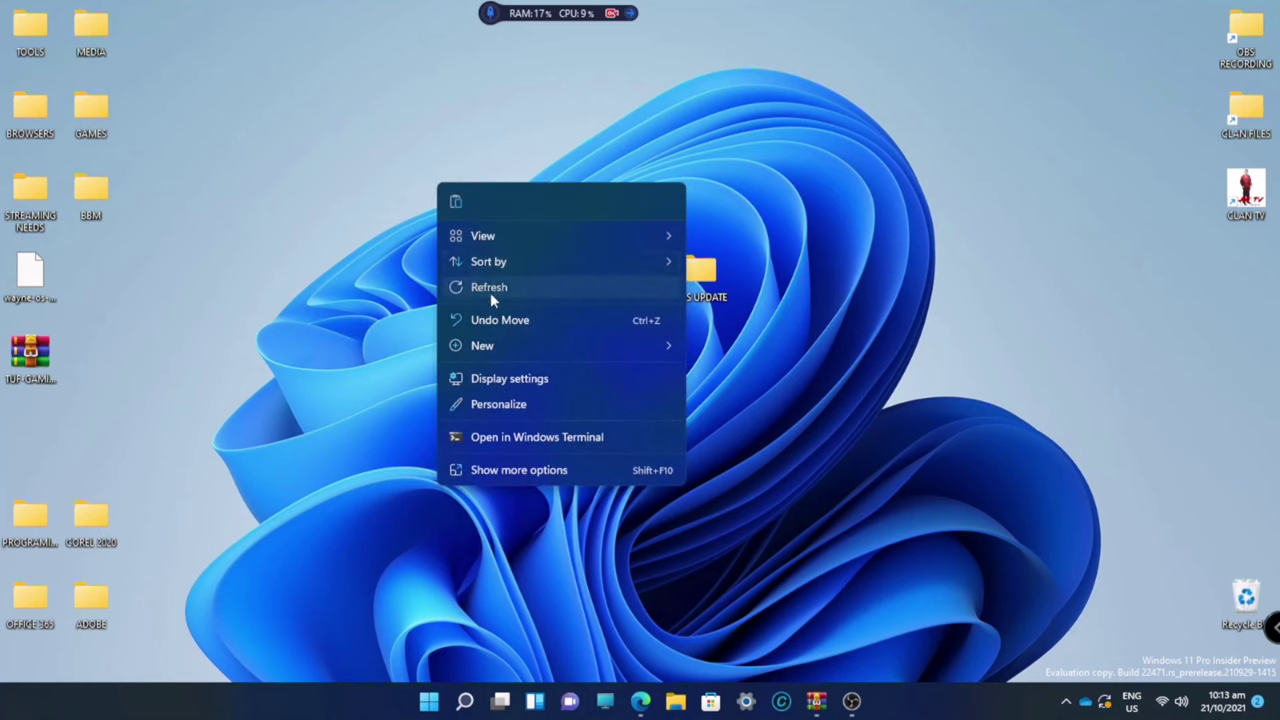
{"action": "left_click", "coordinate": [490, 292]}
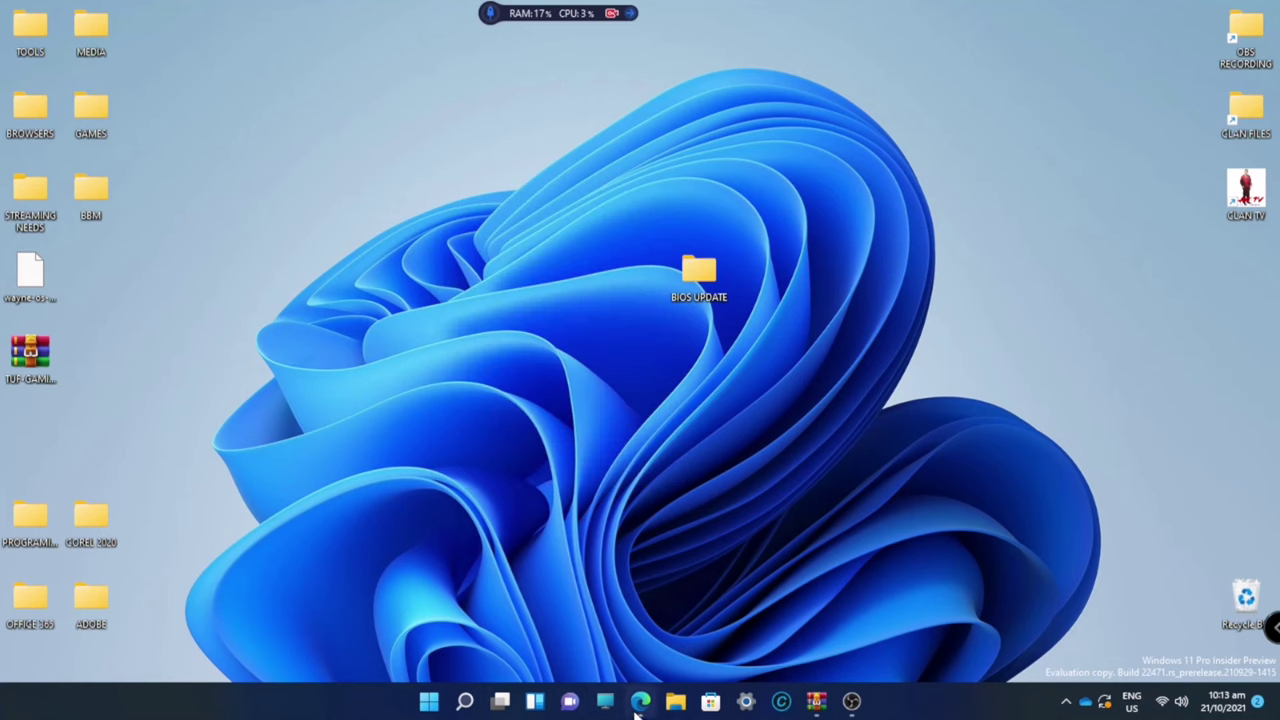
{"action": "left_click", "coordinate": [605, 702]}
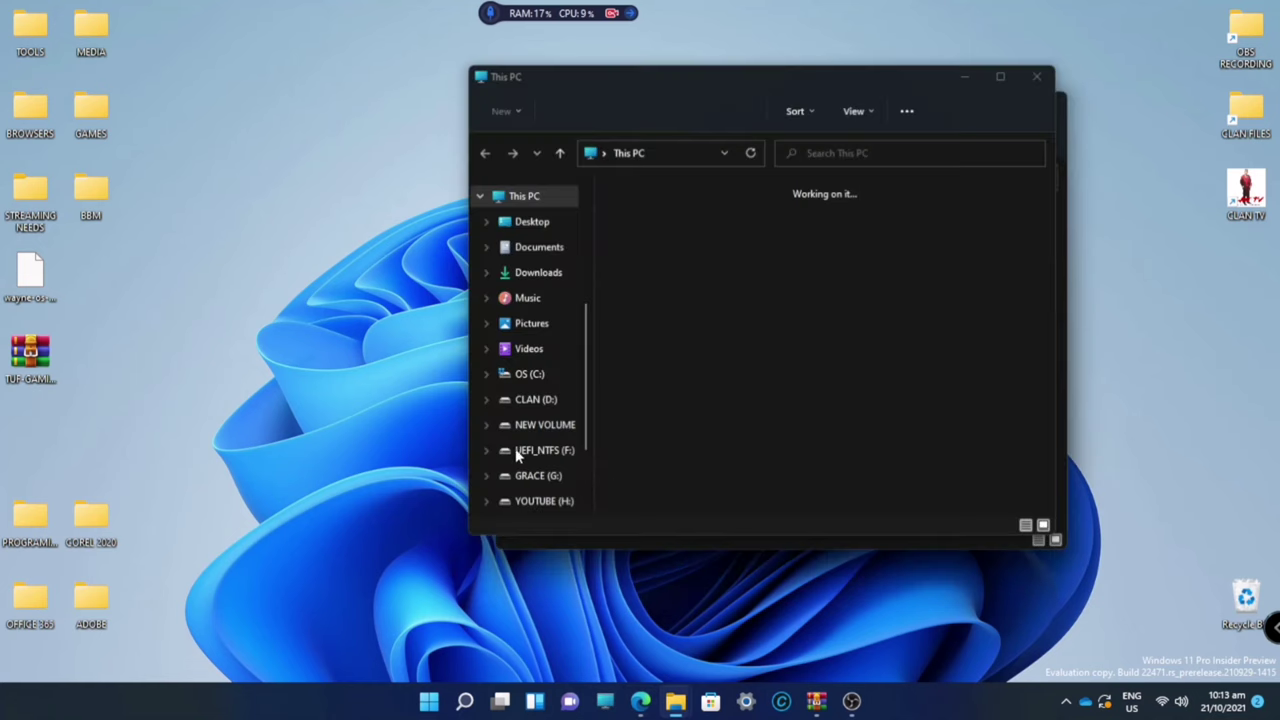
{"action": "left_click", "coordinate": [783, 355]}
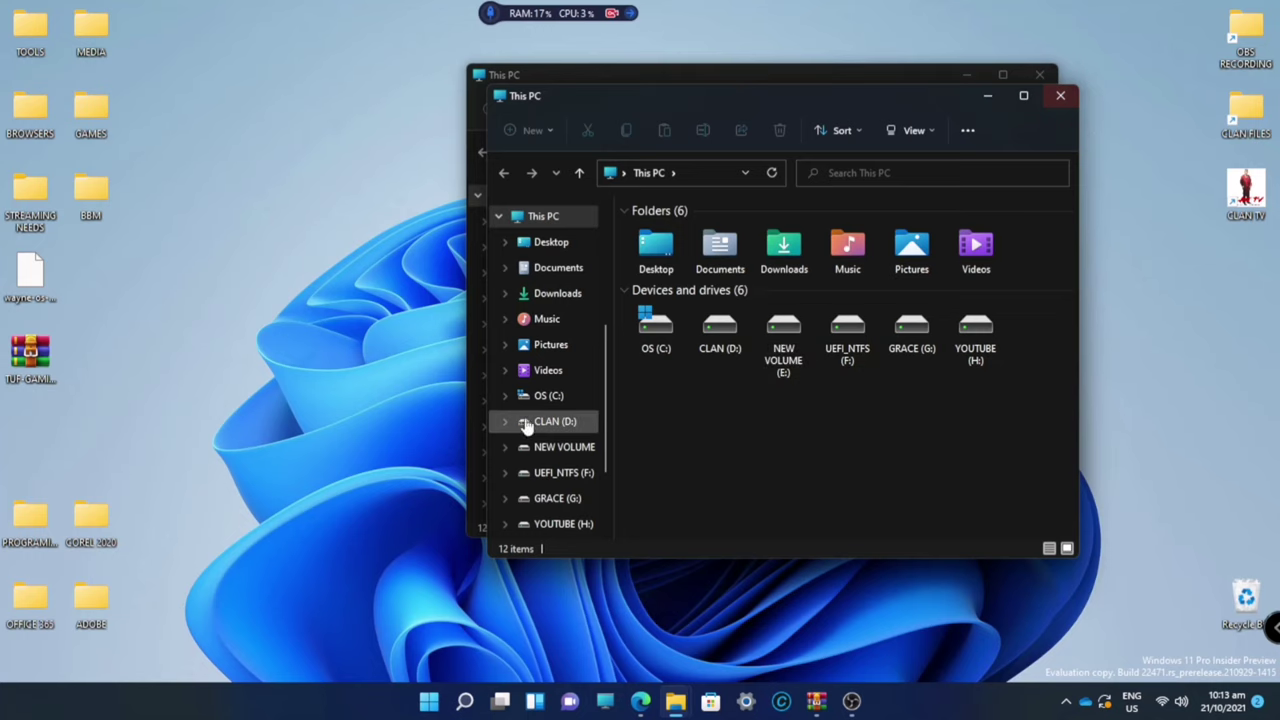
{"action": "left_click", "coordinate": [1060, 95]}
{"action": "left_click", "coordinate": [1040, 78]}
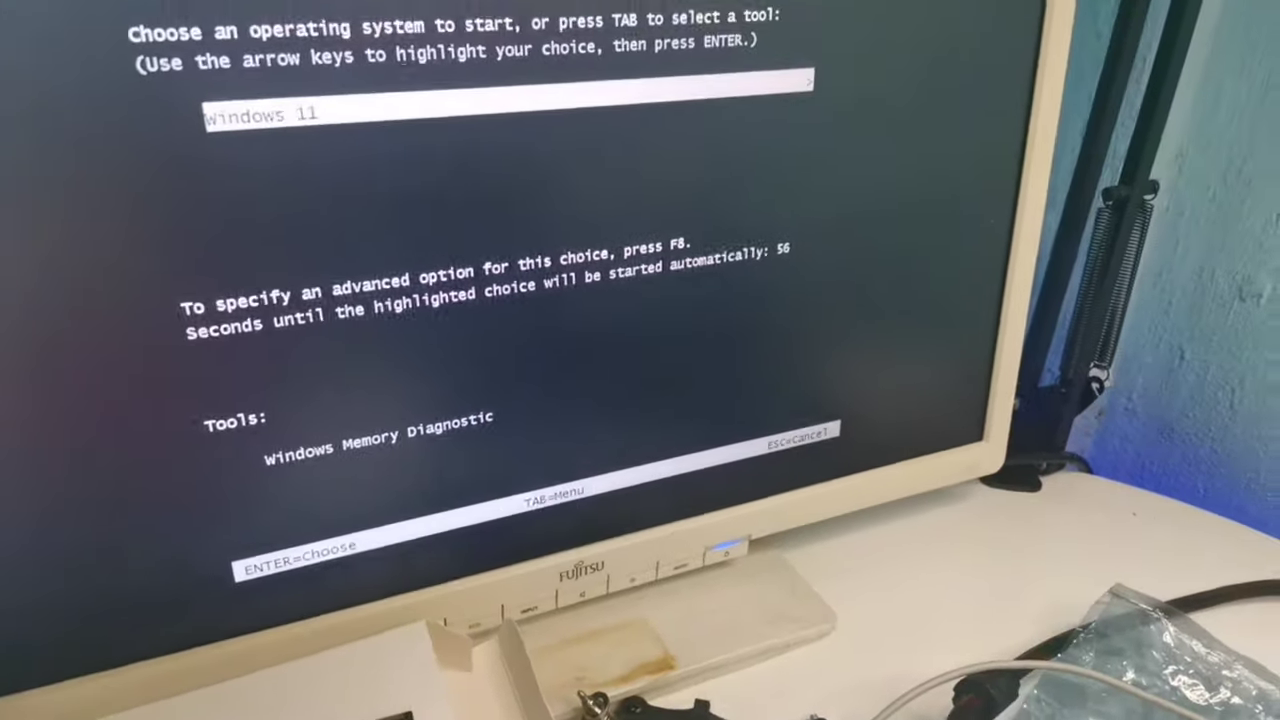
Step: Boot the Windows 11 entry from Windows Boot Manager
{"action": "key", "text": "Return"}
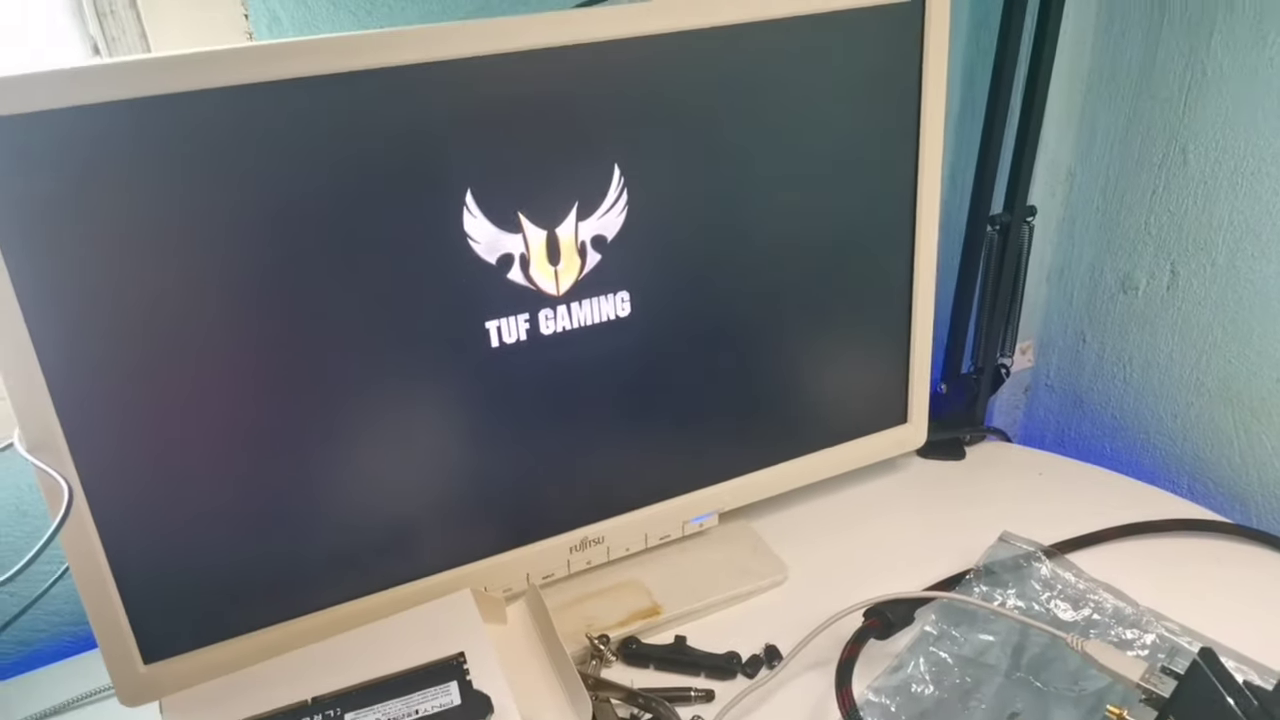